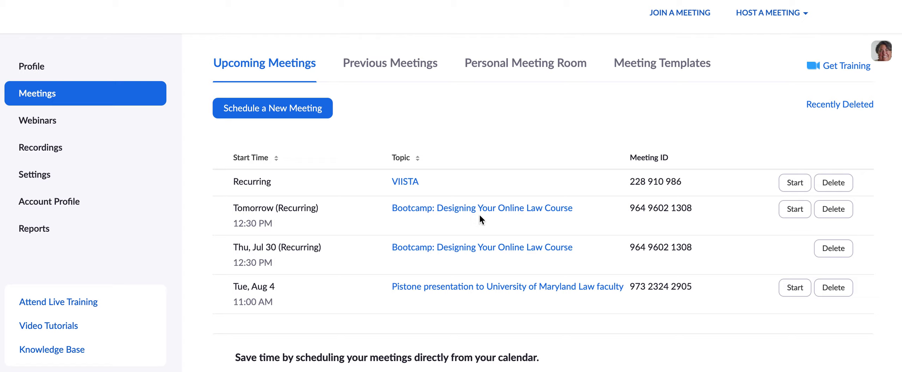
Open the meeting "Bootcamp: Designing Your Online Law Course" from the upcoming meetings and display its list of polls.
left_click(462, 208)
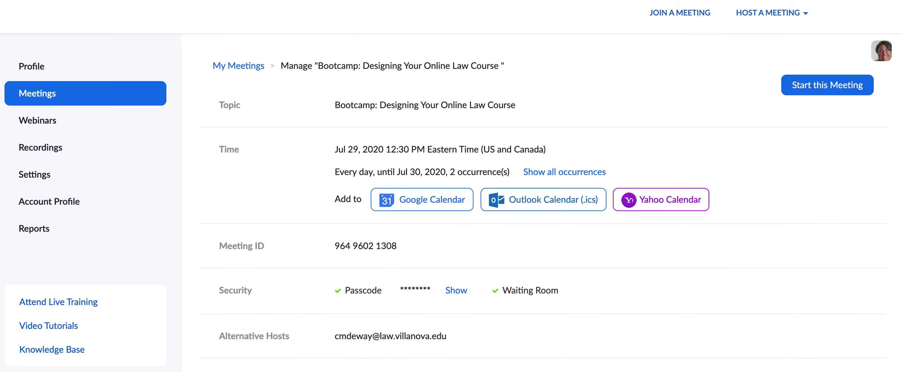
scroll(451, 212, "down", 15)
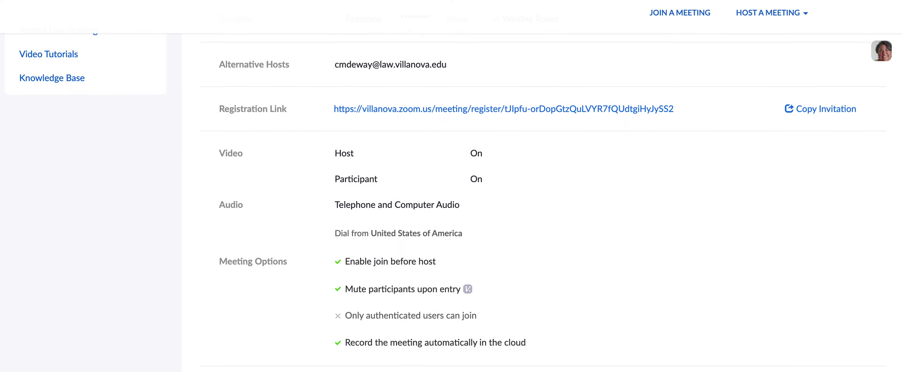
scroll(899, 335, "down", 2)
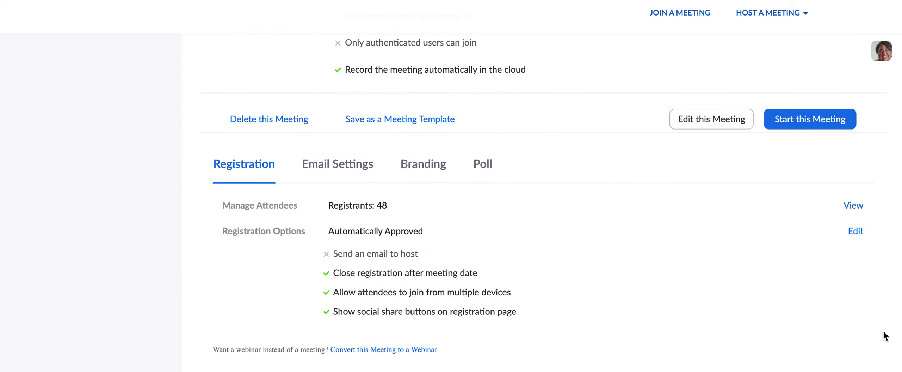
left_click(486, 167)
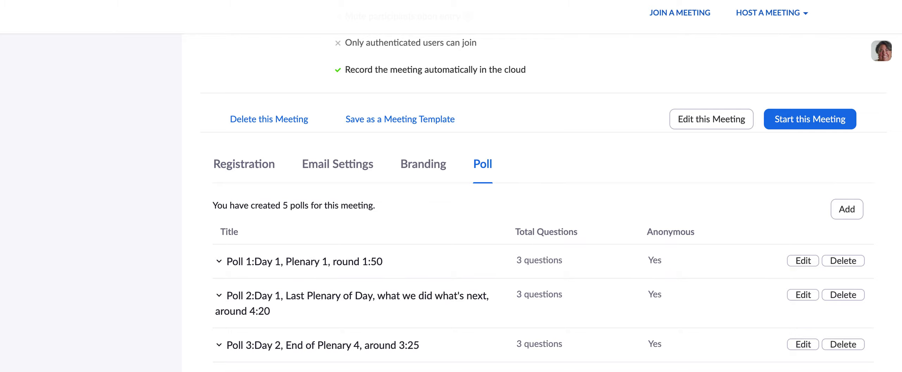
scroll(543, 203, "down", 3)
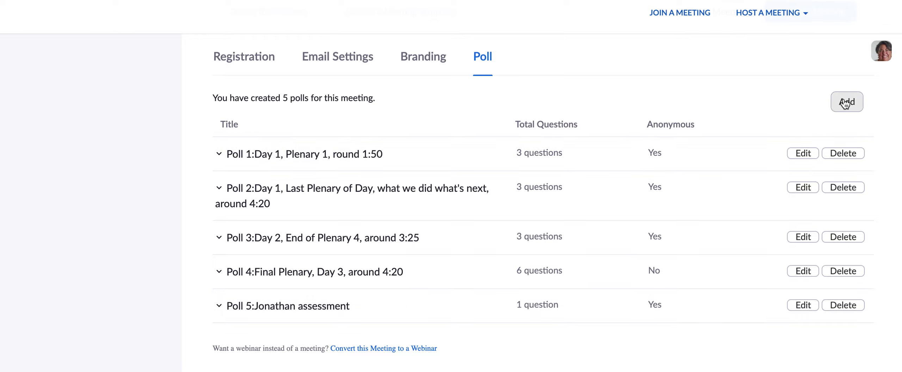
Add a new poll titled "End of Plenary 3, around 1:25" and make it anonymous.
left_click(846, 102)
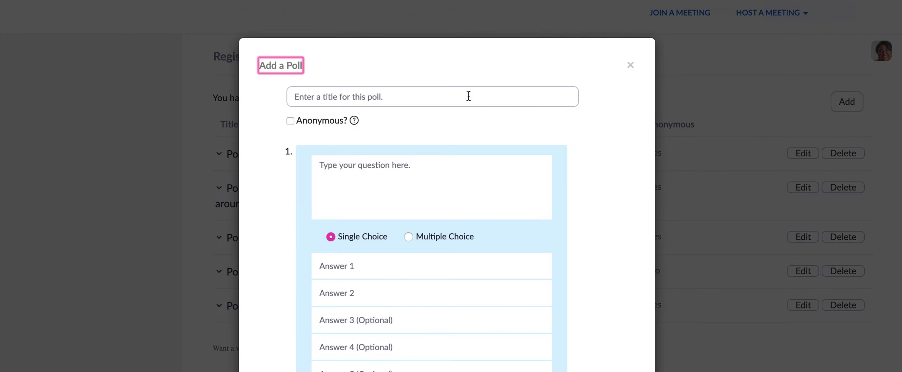
left_click(384, 95)
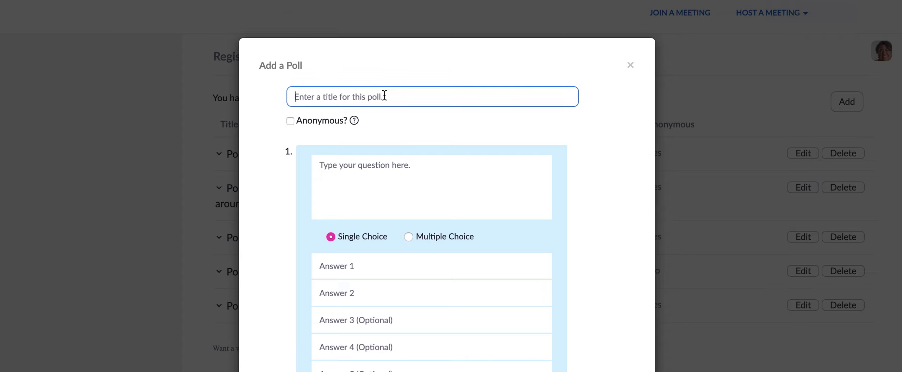
type("During")
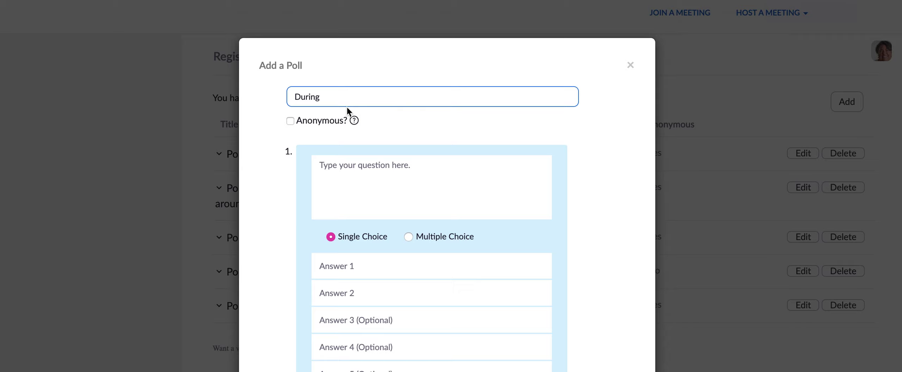
key("BackSpace")
key("BackSpace")
key("BackSpace")
key("BackSpace")
key("BackSpace")
key("BackSpace")
key("BackSpace")
type("End of Pla")
type("n")
key("BackSpace")
key("BackSpace")
type("enary 3, around 1")
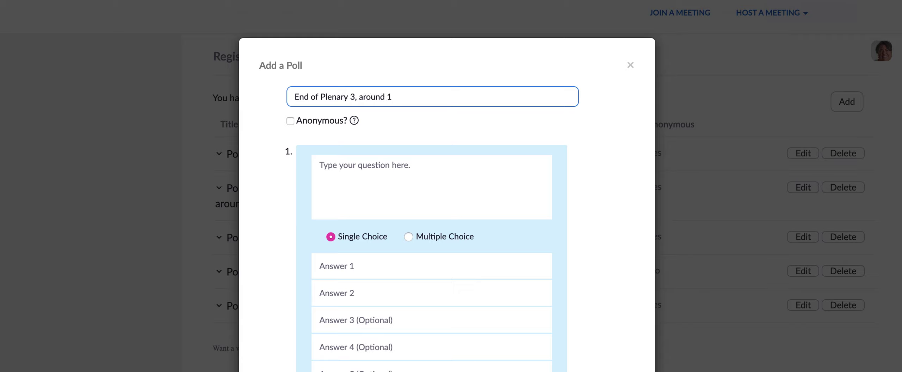
type(":25")
left_click(290, 122)
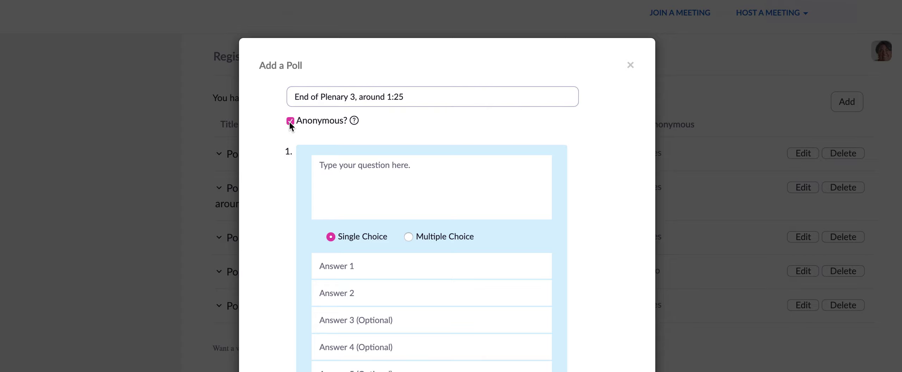
right_click(324, 129)
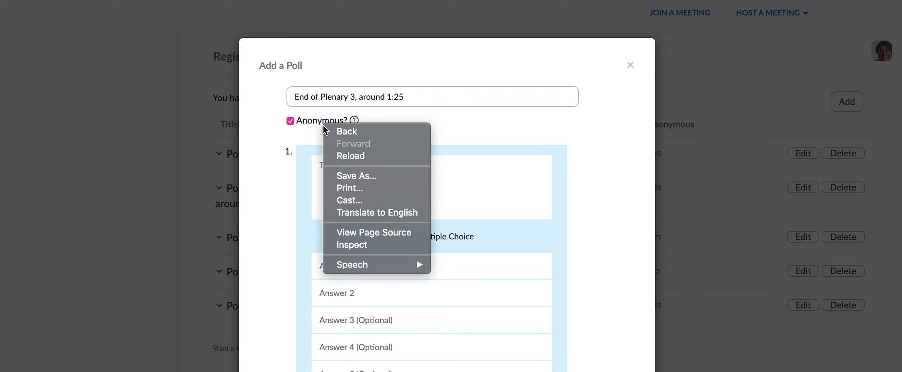
Copy the demonstrations question under Poll #3 in the Word document into question 1 without its list number, and make it multiple choice.
key("ctrl+Right")
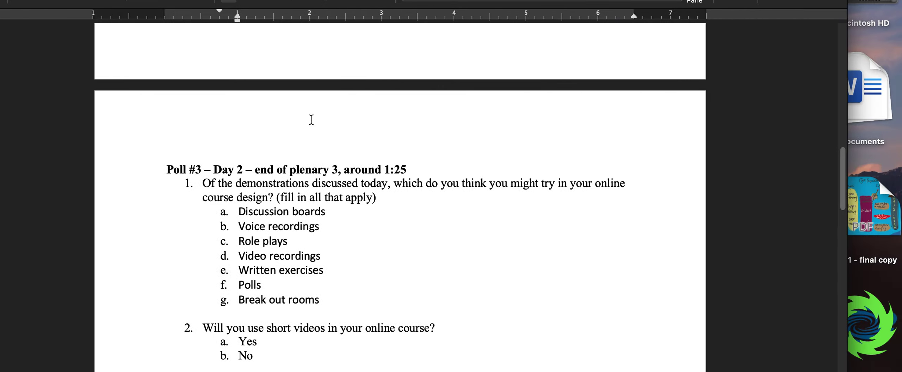
left_click_drag(205, 185, 381, 203)
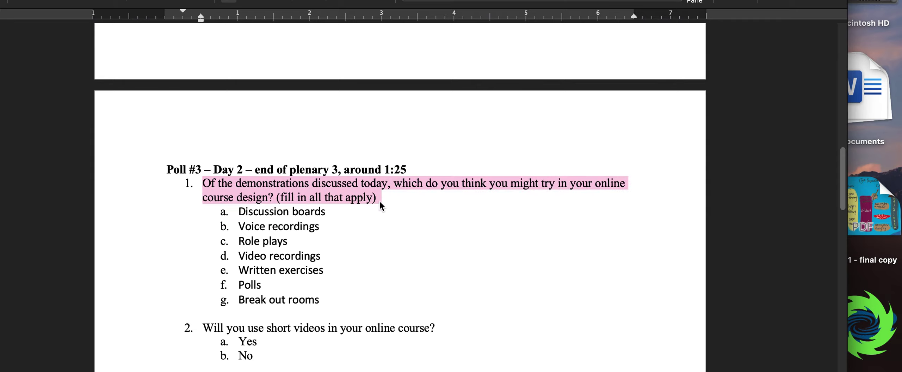
key("ctrl+Left")
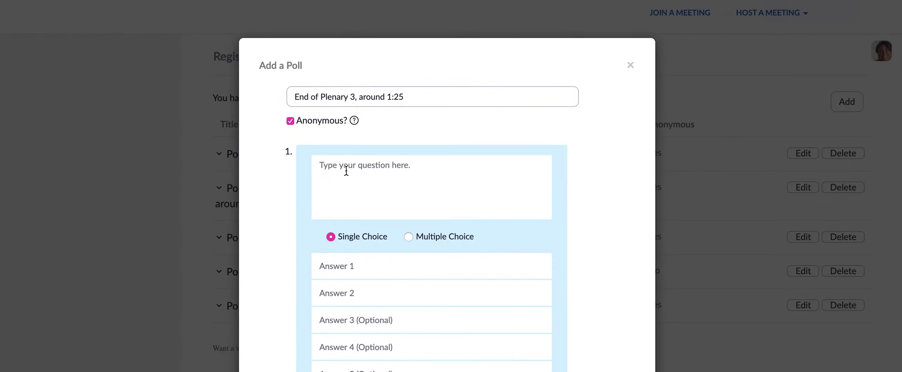
left_click(347, 171)
type("1.\tOf the demonstrations discussed today, which do you think you might try in your online course design? (fill in all that apply)")
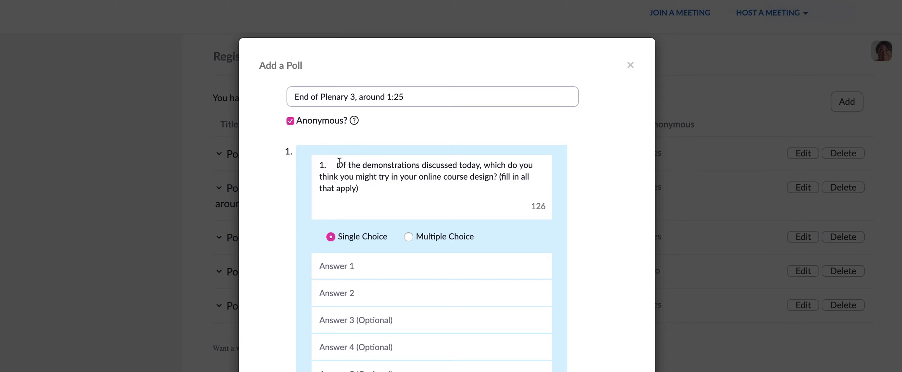
left_click_drag(337, 165, 312, 165)
key("BackSpace")
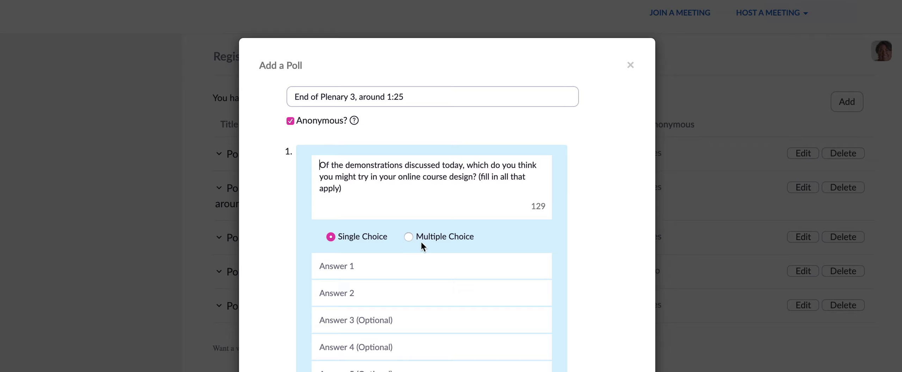
left_click(409, 237)
Copy "Discussion boards" from the Word document into answer 1 without its list letter, and enter "voice recording" as answer 2.
key("ctrl+Right")
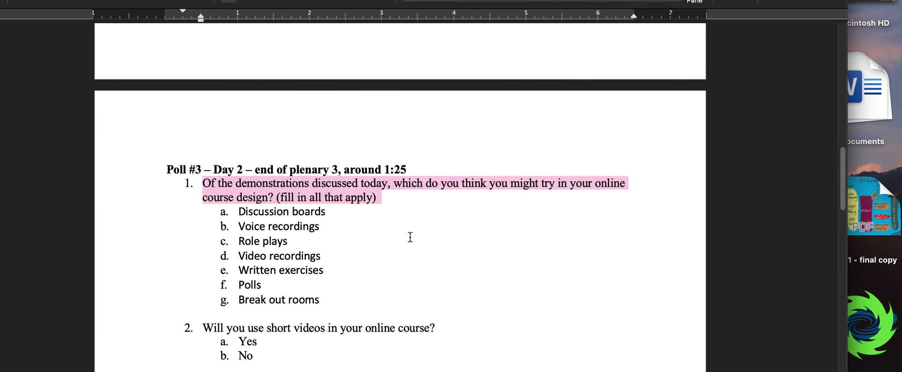
left_click_drag(238, 210, 332, 212)
key("ctrl+Left")
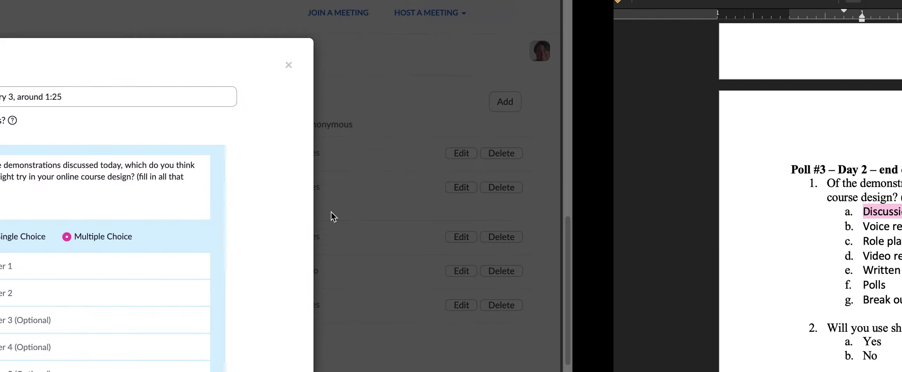
left_click(333, 265)
type("a.\tDiscussion boards")
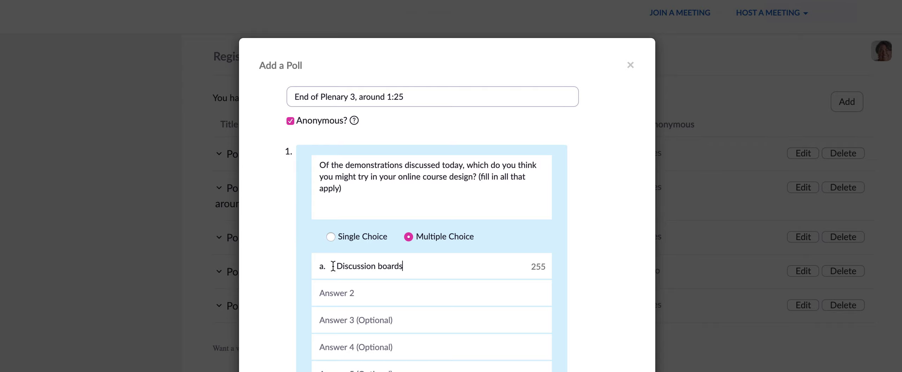
left_click(336, 297)
type("voice recor")
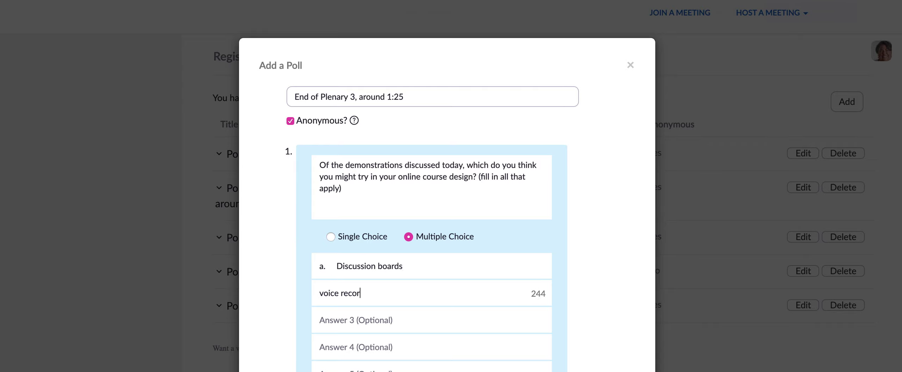
type("ding")
left_click(336, 265)
key("BackSpace")
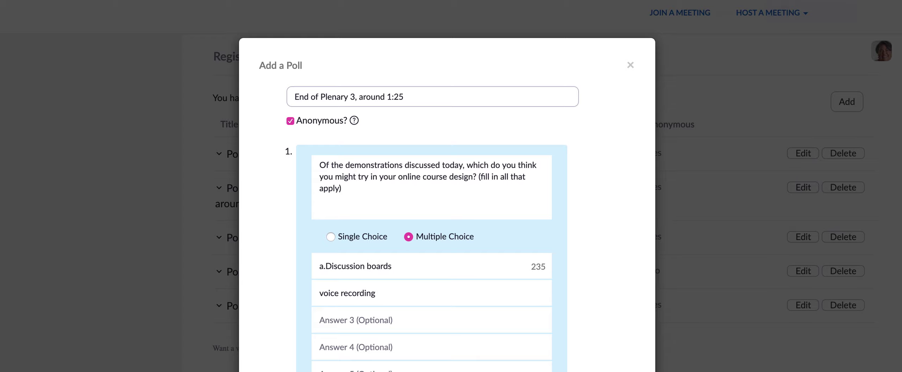
key("BackSpace")
key("BackSpace")
Check the remaining options in the Word document and enter "role plays" as answer 3 and "video recordings" as answer 4.
key("super+Tab")
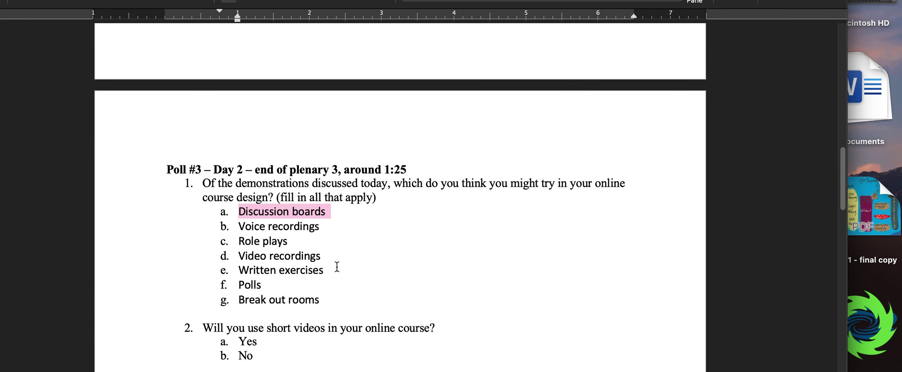
key("super+Tab")
left_click(344, 324)
type("ro")
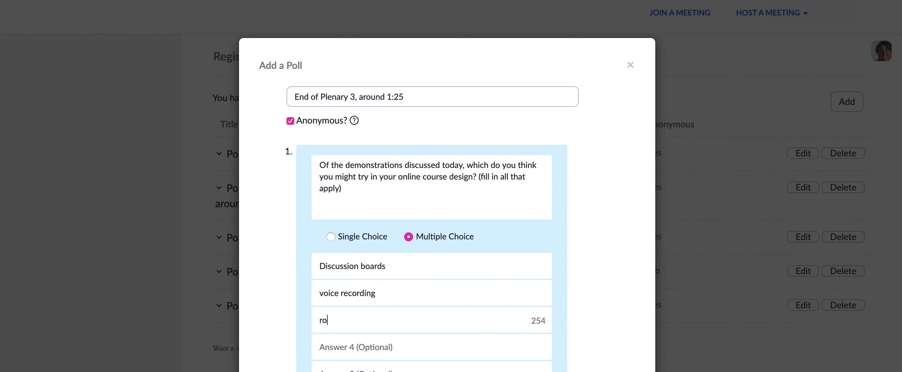
type("le plays")
left_click(345, 349)
type("video recod")
key("BackSpace")
type("rdings")
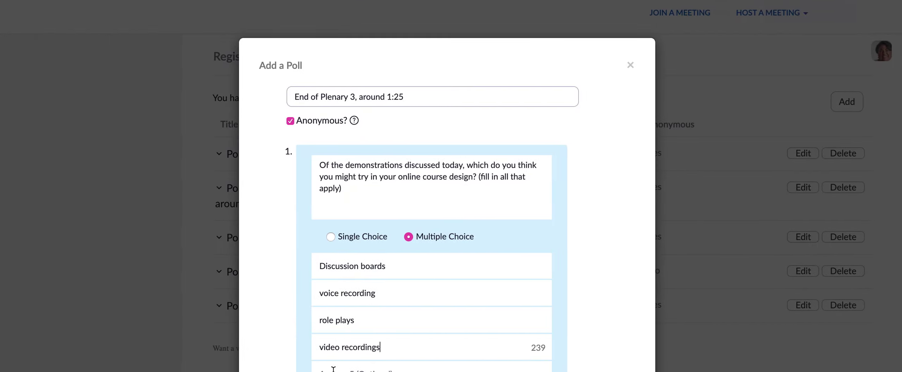
Enter "written exercises", "polls" and "break out rooms" as answers 5 to 7, and save the poll.
left_click(334, 368)
scroll(857, 259, "down", 5)
left_click(383, 220)
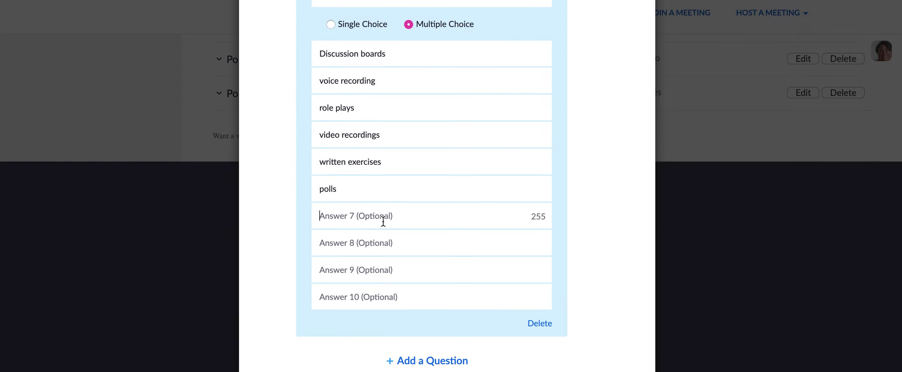
type("break out")
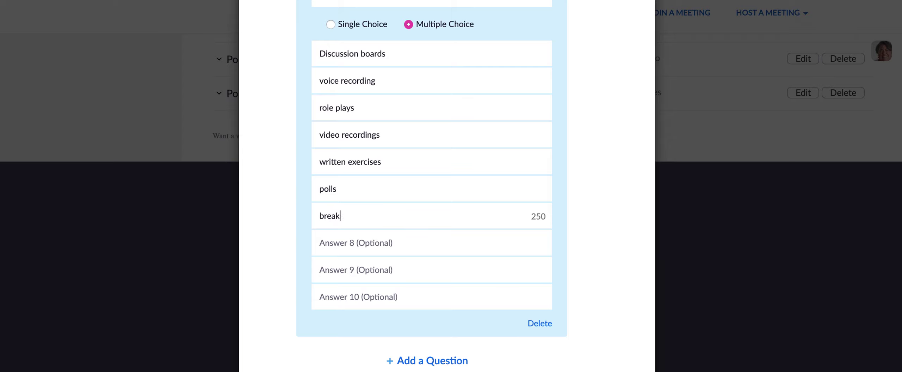
type(" rooms")
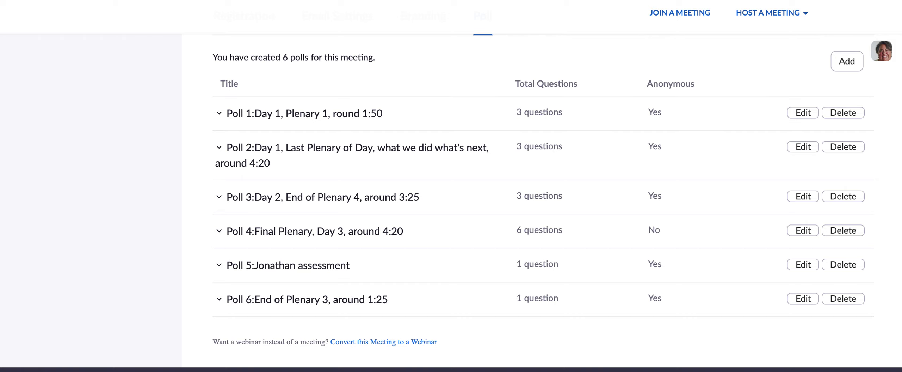
scroll(529, 211, "up", 3)
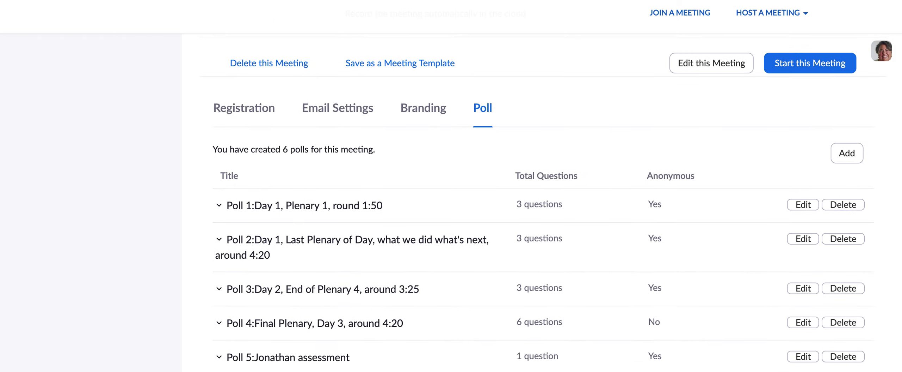